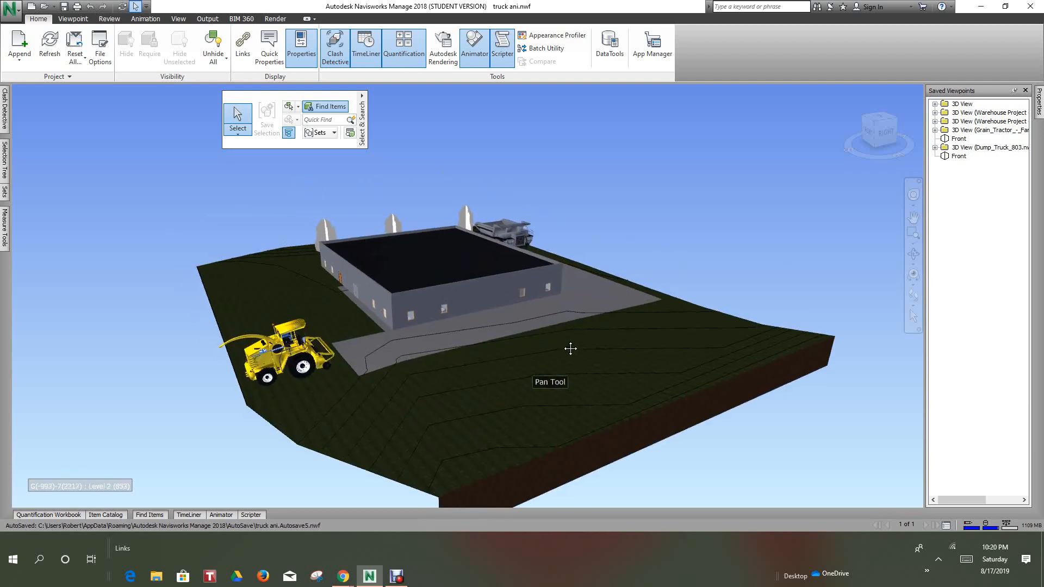
scroll(501, 359, up, 2)
scroll(502, 355, up, 1)
scroll(502, 350, up, 1)
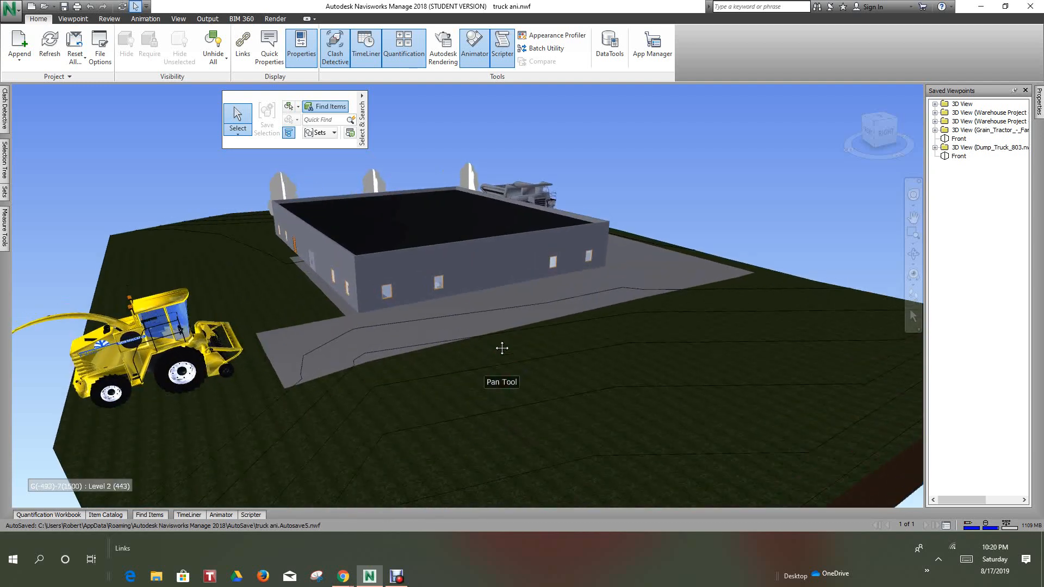
scroll(502, 349, up, 2)
scroll(706, 236, up, 2)
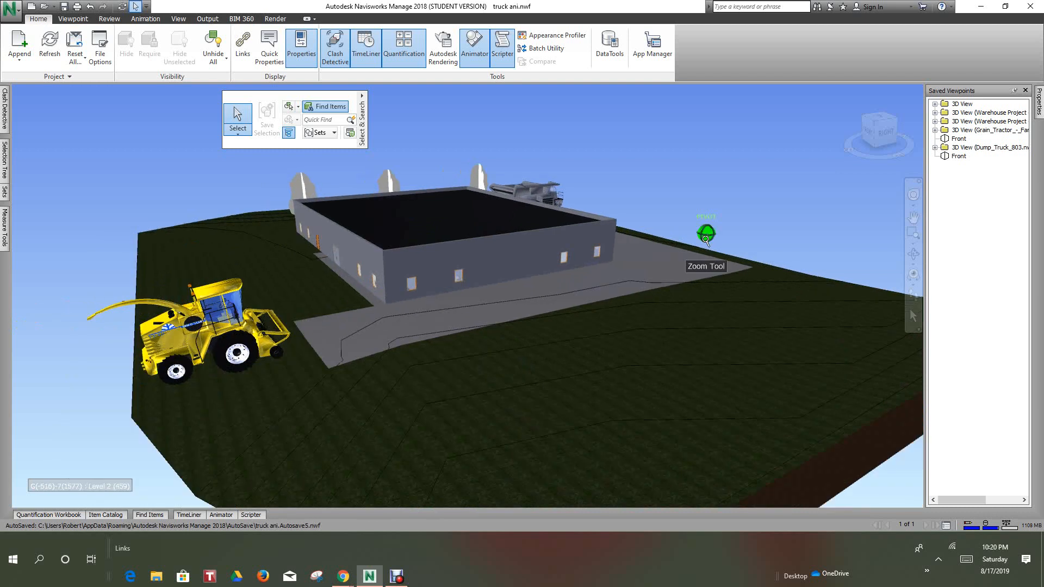
Add a new Animator scene and start renaming it to 'Trucks'
mouse_move(890, 131)
mouse_down()
mouse_move(867, 144)
mouse_move(877, 135)
mouse_up()
mouse_move(703, 244)
middle_down()
mouse_move(693, 272)
mouse_move(654, 261)
middle_up()
scroll(642, 254, up, 3)
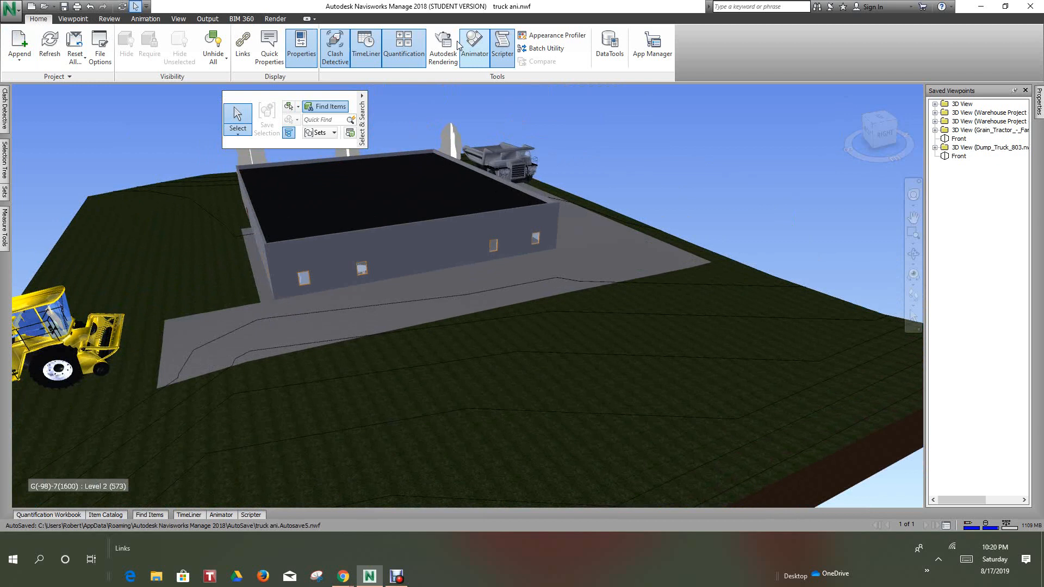
click(222, 516)
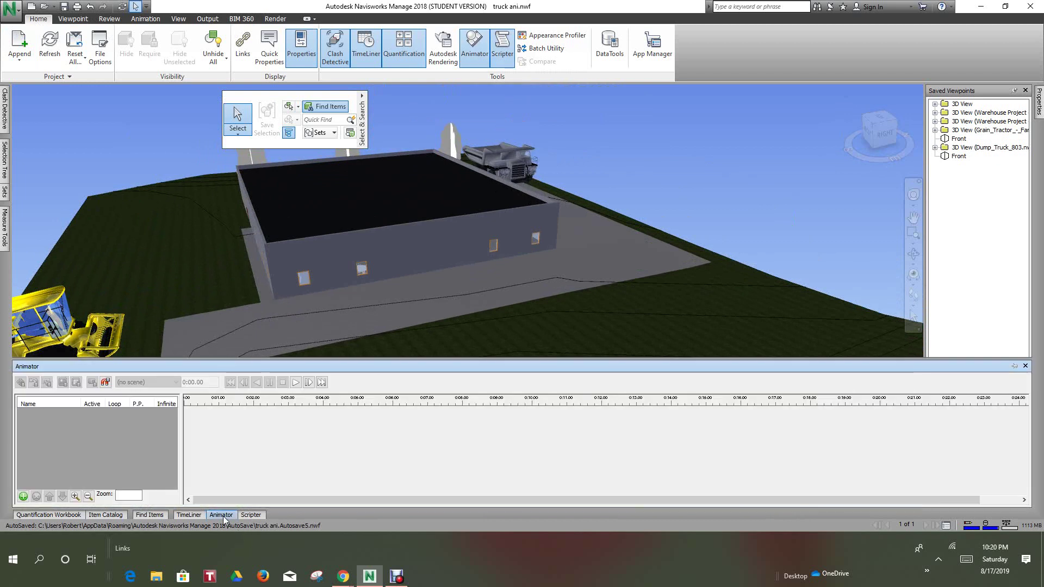
click(23, 496)
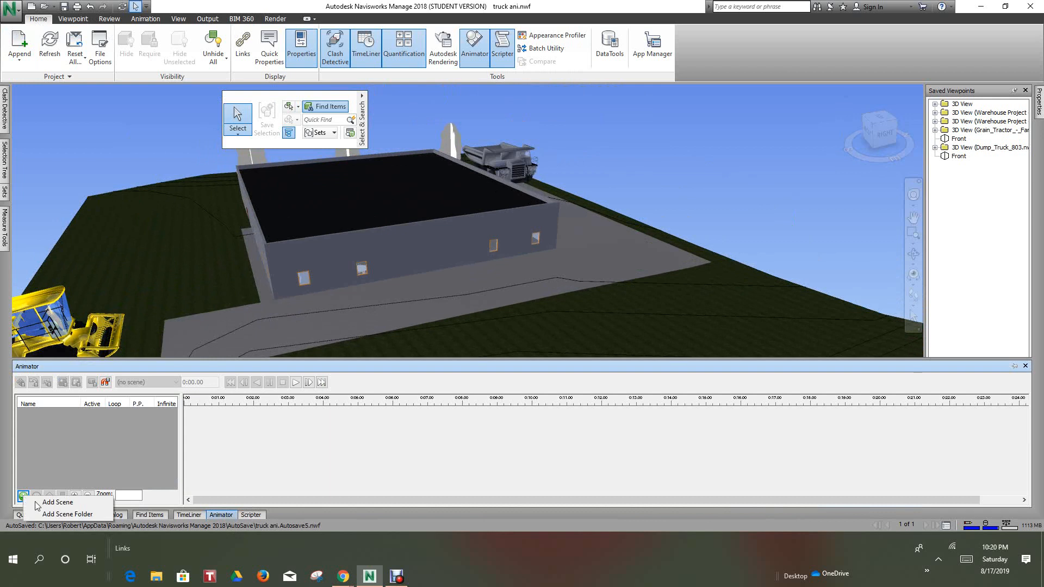
click(57, 504)
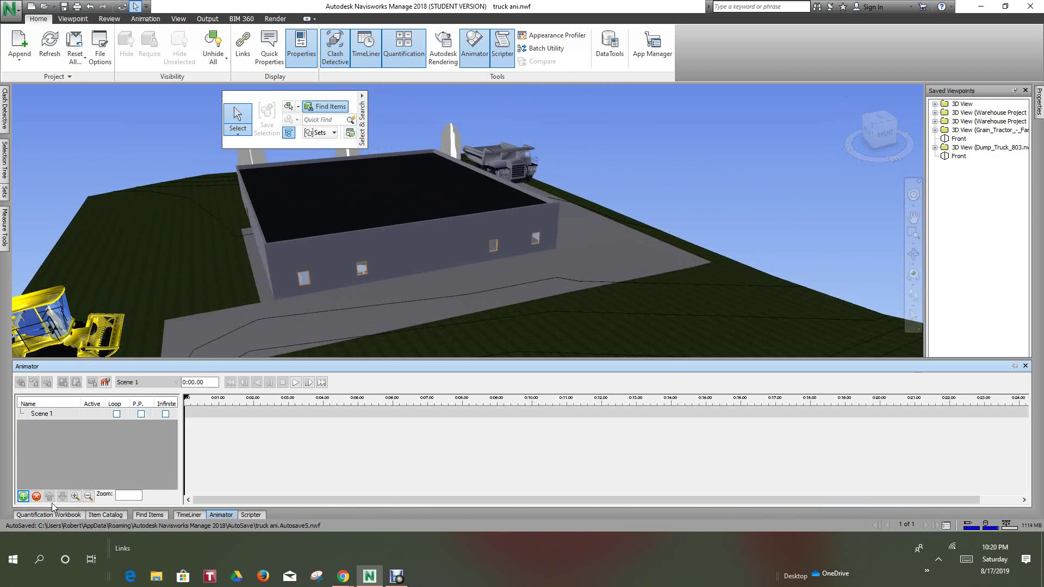
double_click(44, 414)
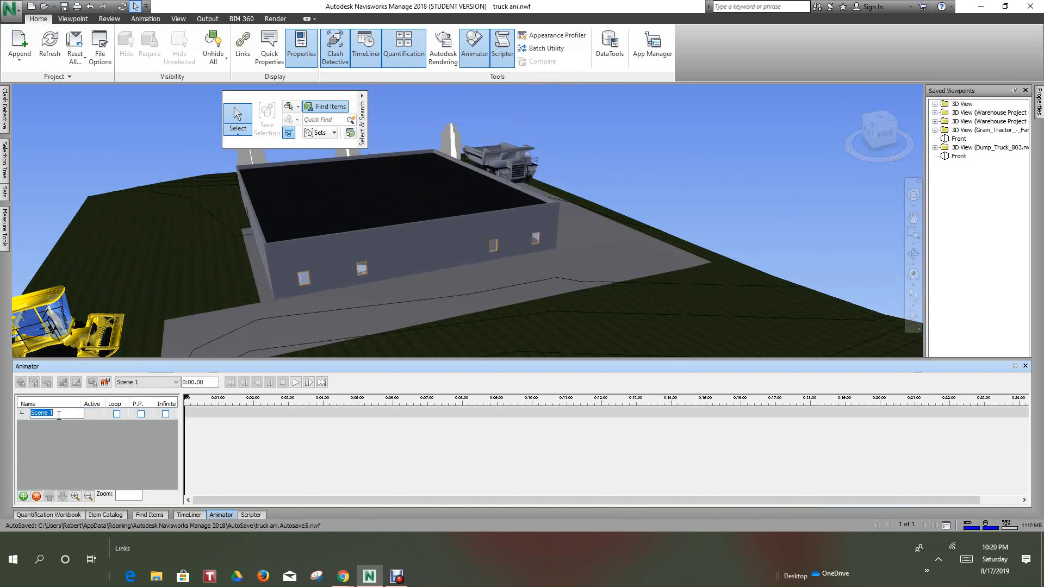
text(Trucks)
click(79, 150)
right_click(81, 149)
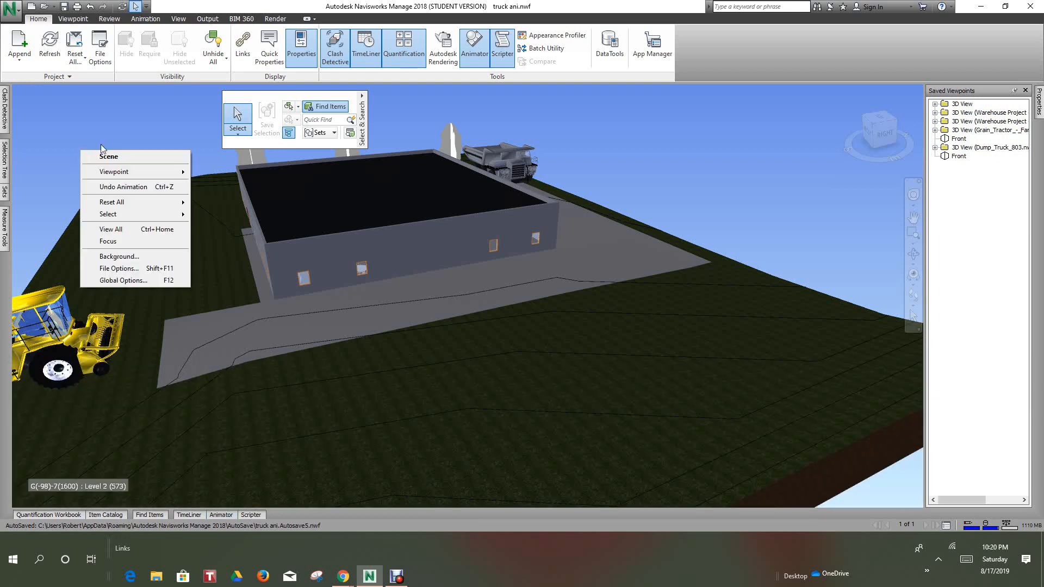
click(124, 281)
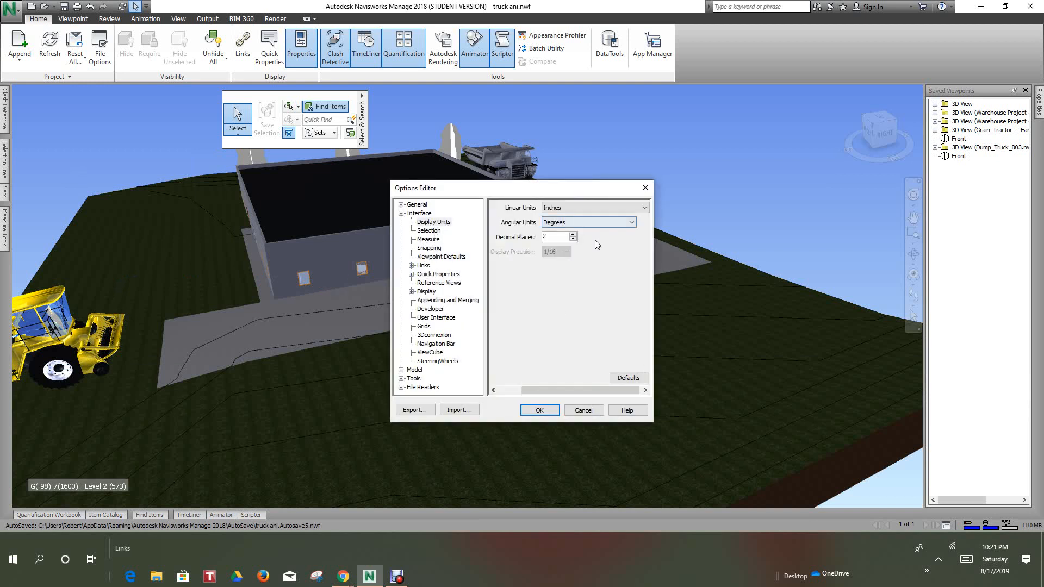
click(545, 410)
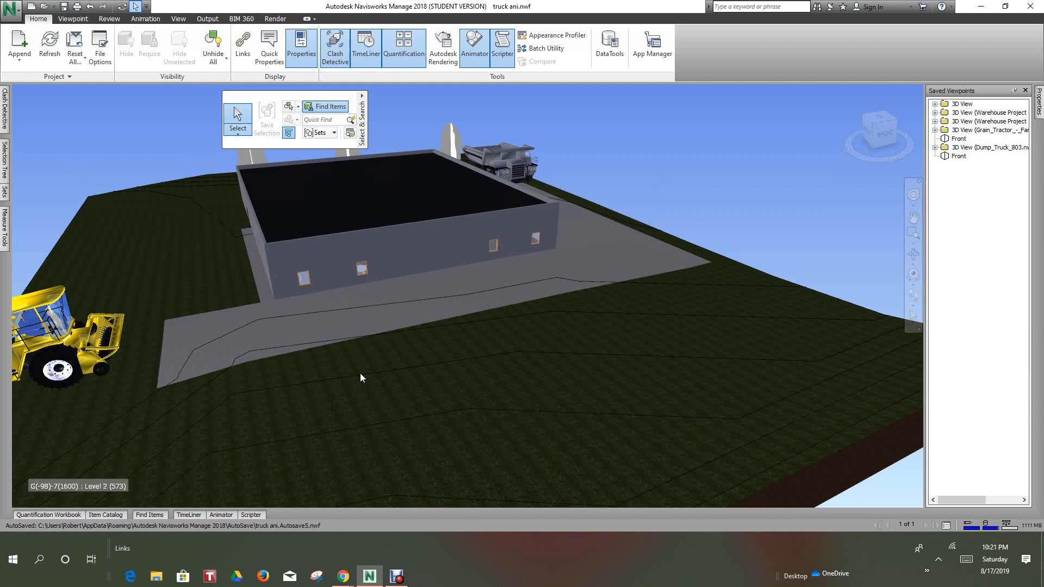
scroll(360, 374, up, 2)
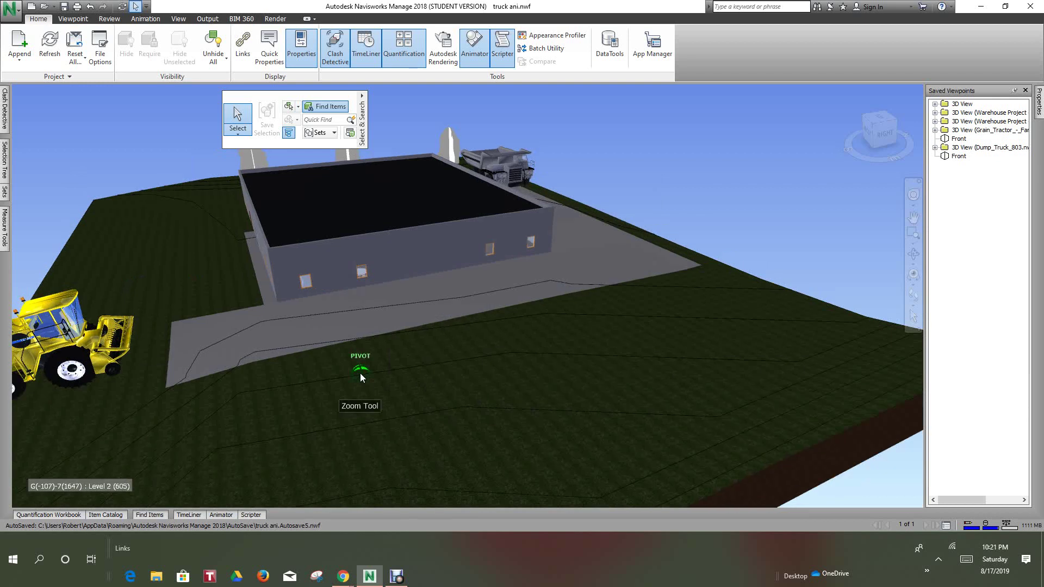
Select the Grain_Tractor in the Selection Tree and return to the Animator with it in view
click(222, 515)
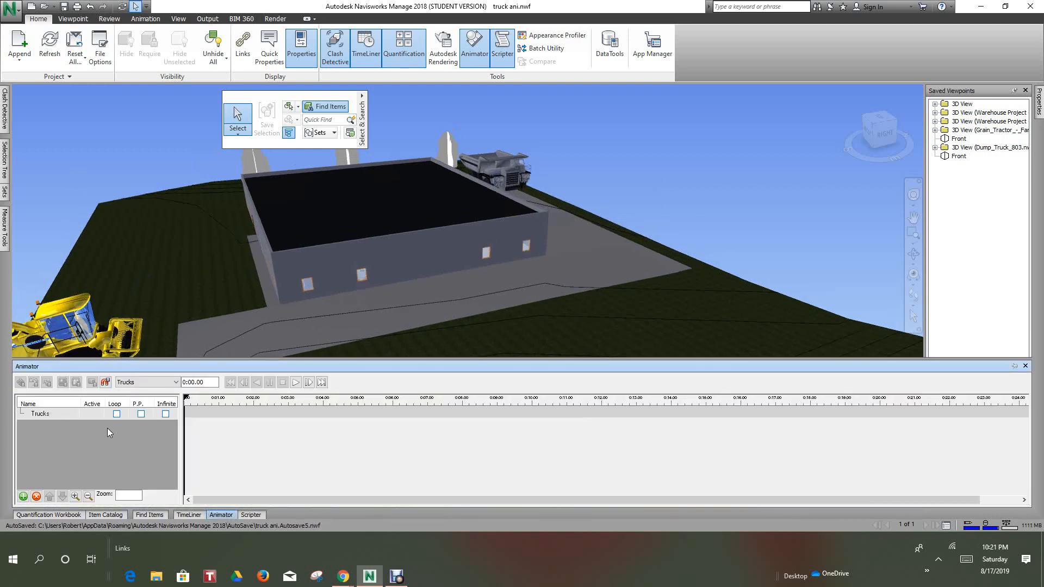
click(6, 167)
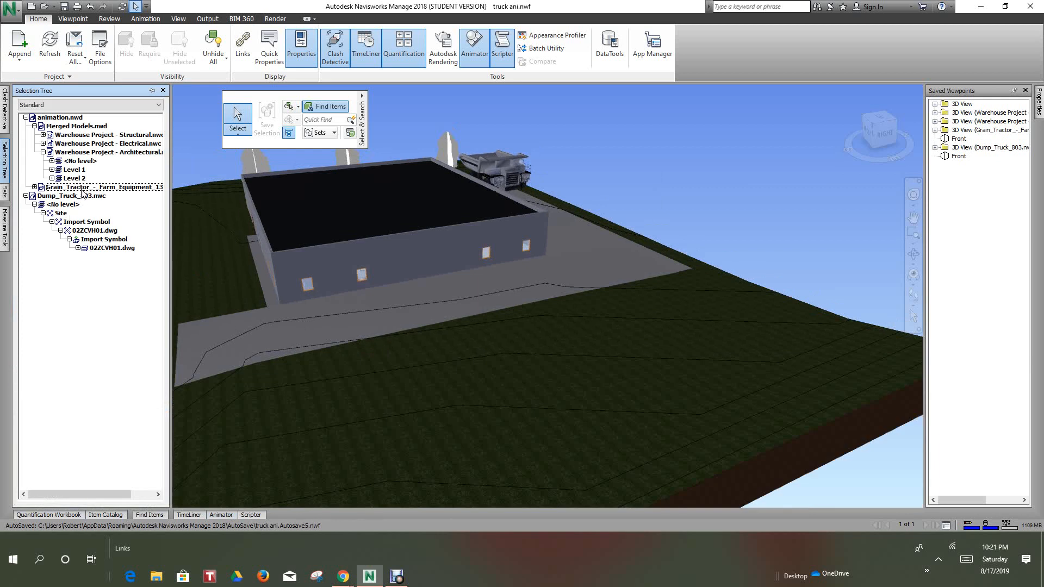
click(98, 187)
middle_drag(415, 294, 563, 325)
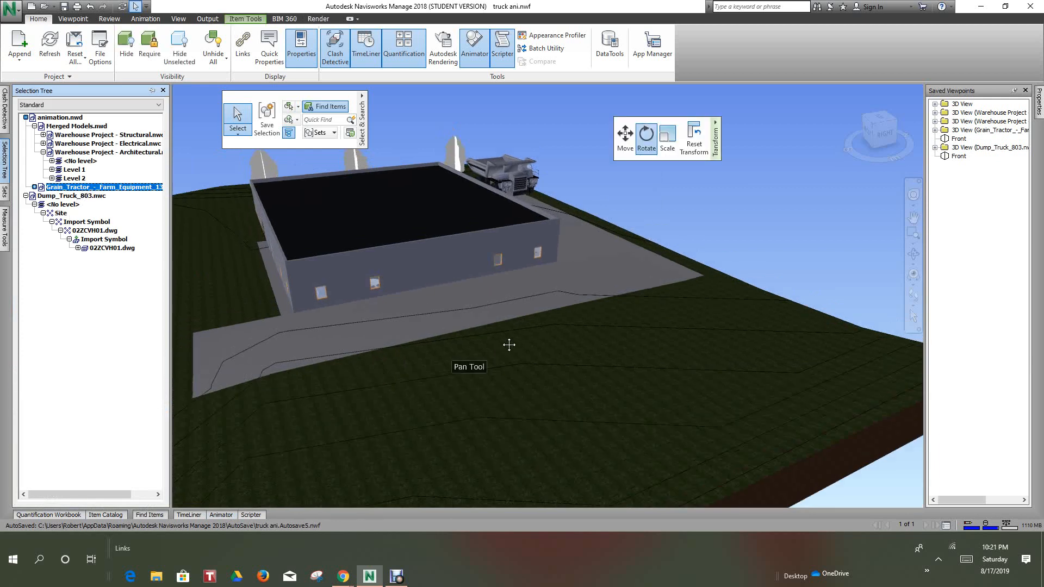
scroll(563, 325, down, 2)
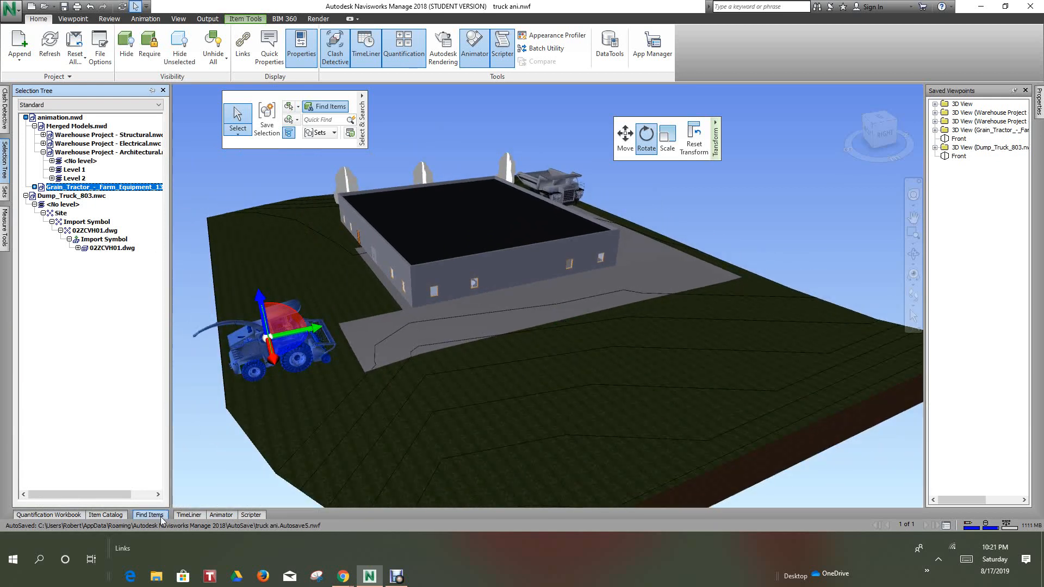
click(221, 515)
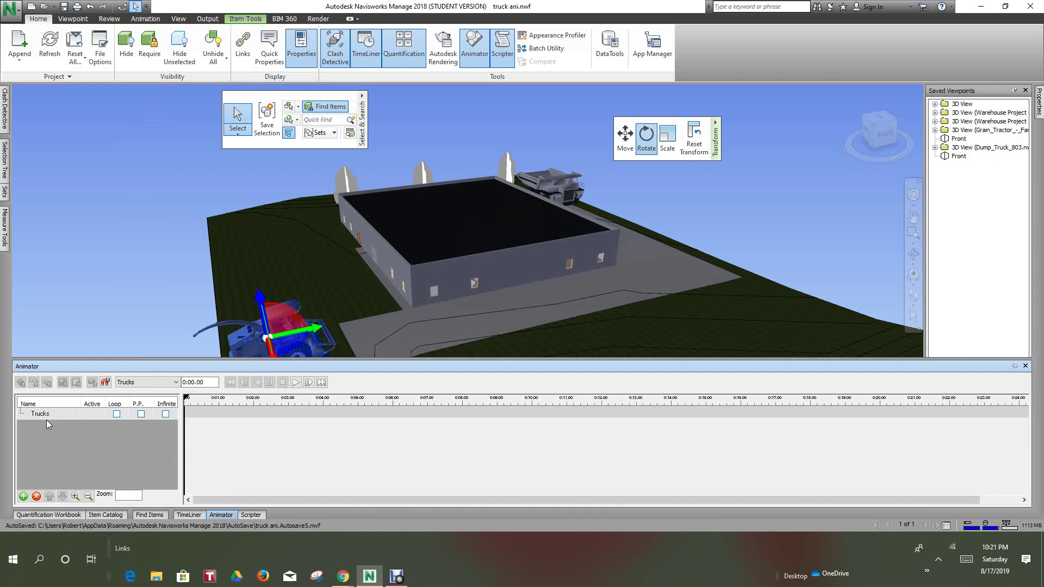
Add an animation set from the selected tractor to Trucks and name it 'Grain'
right_click(41, 415)
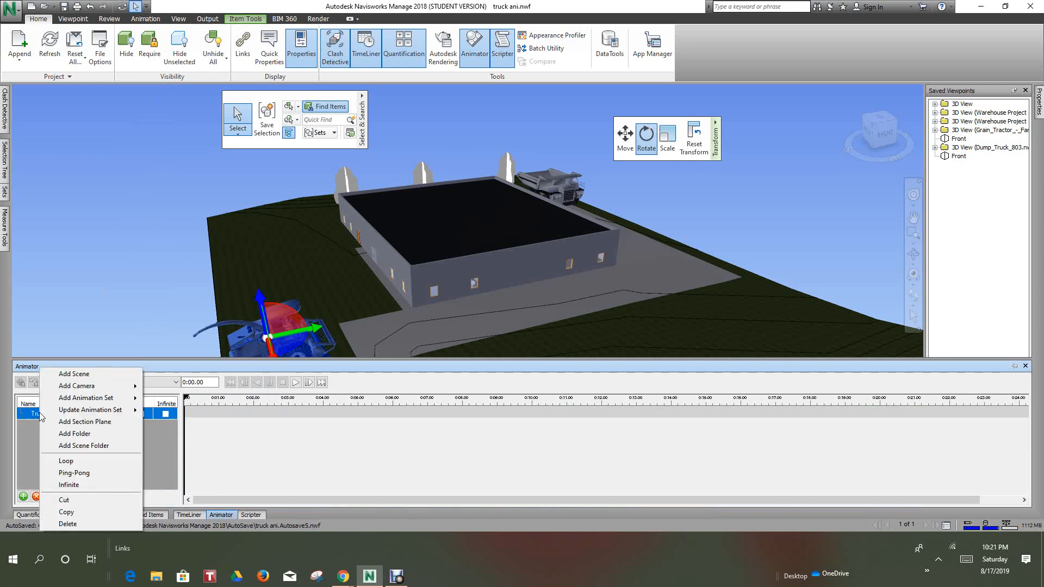
mouse_move(86, 398)
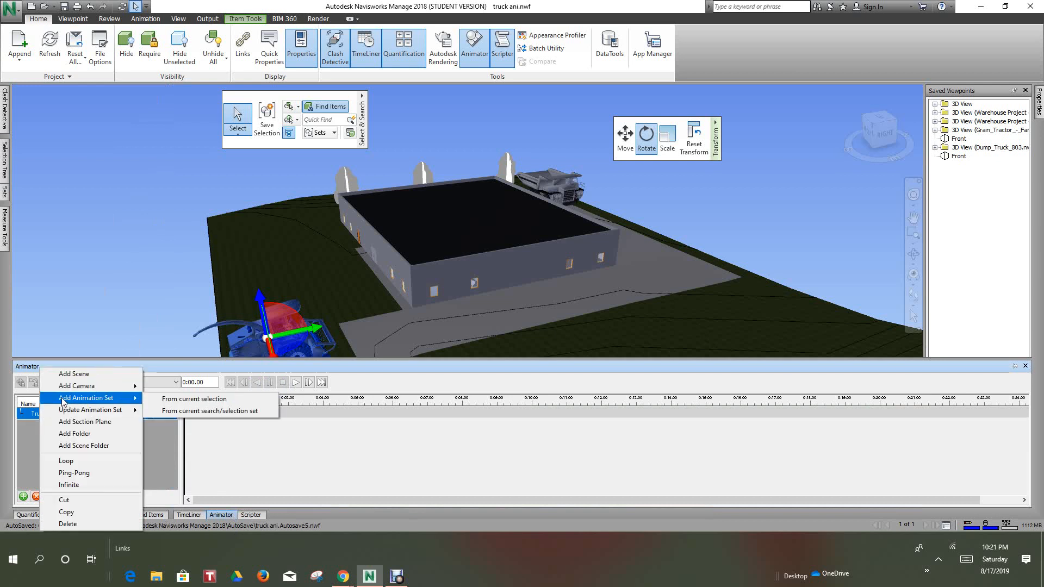
click(194, 398)
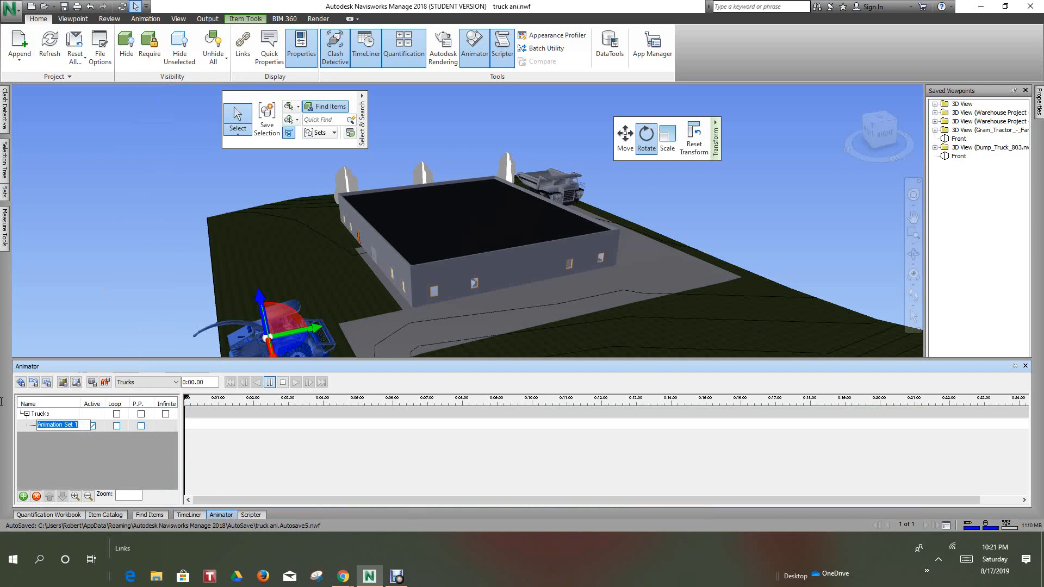
text(Grain)
click(119, 427)
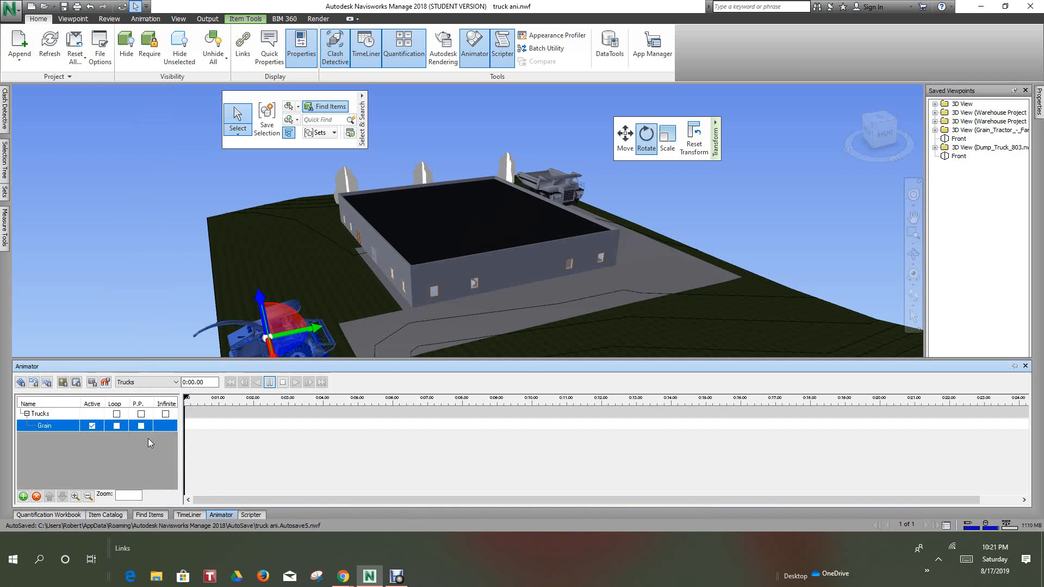
Capture Grain's keyframe at 0:00, jump to 0:10.00 and translate the tractor beside the warehouse
click(94, 383)
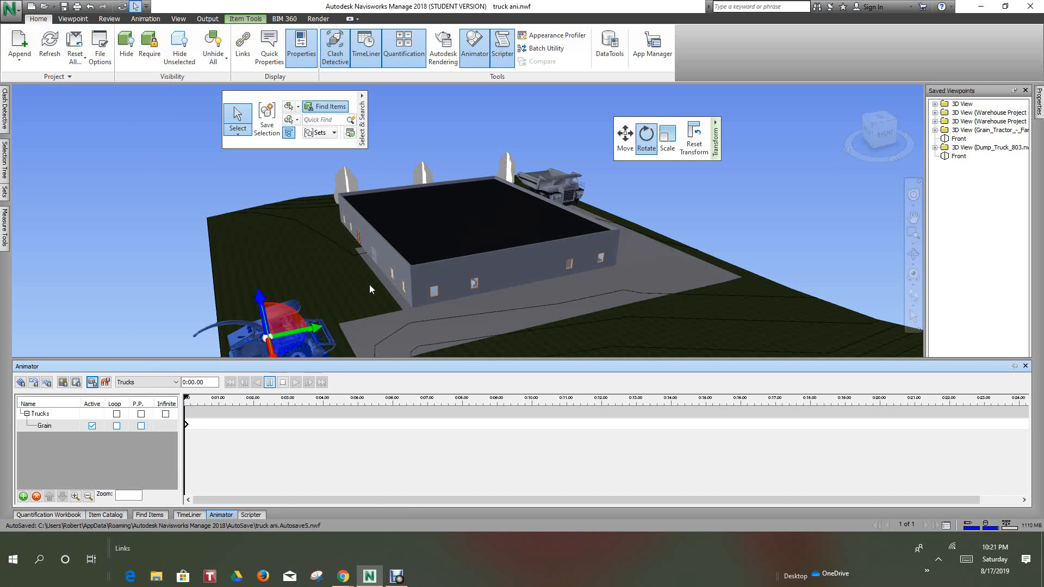
middle_drag(370, 286, 323, 269)
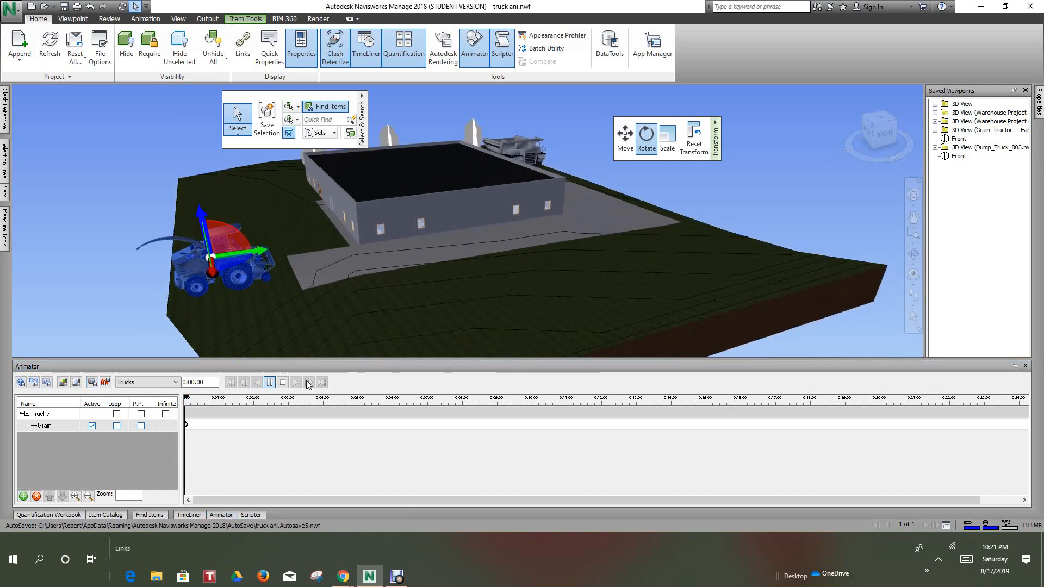
double_click(194, 383)
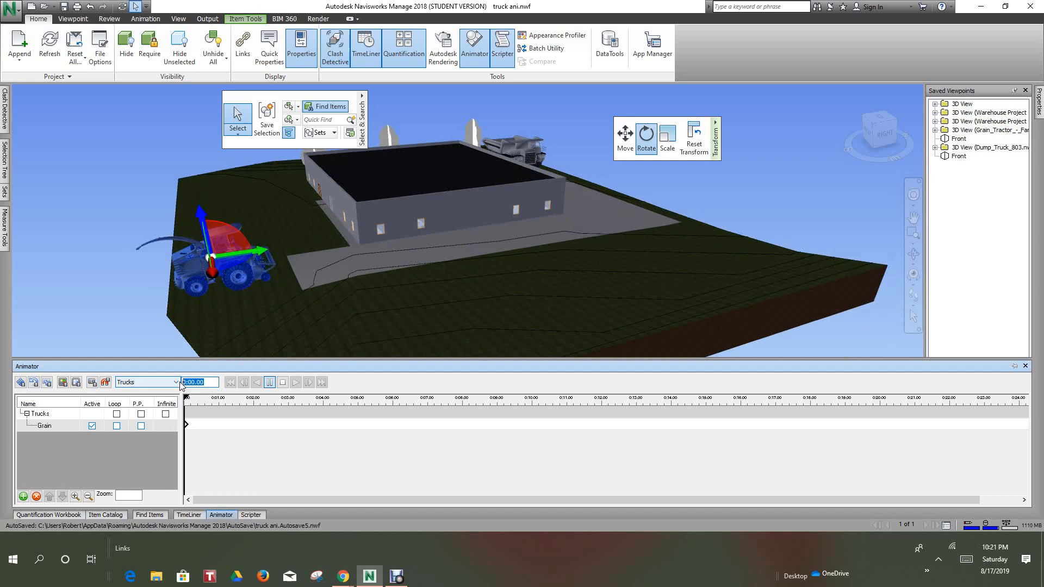
text(0:10.00)
key(Return)
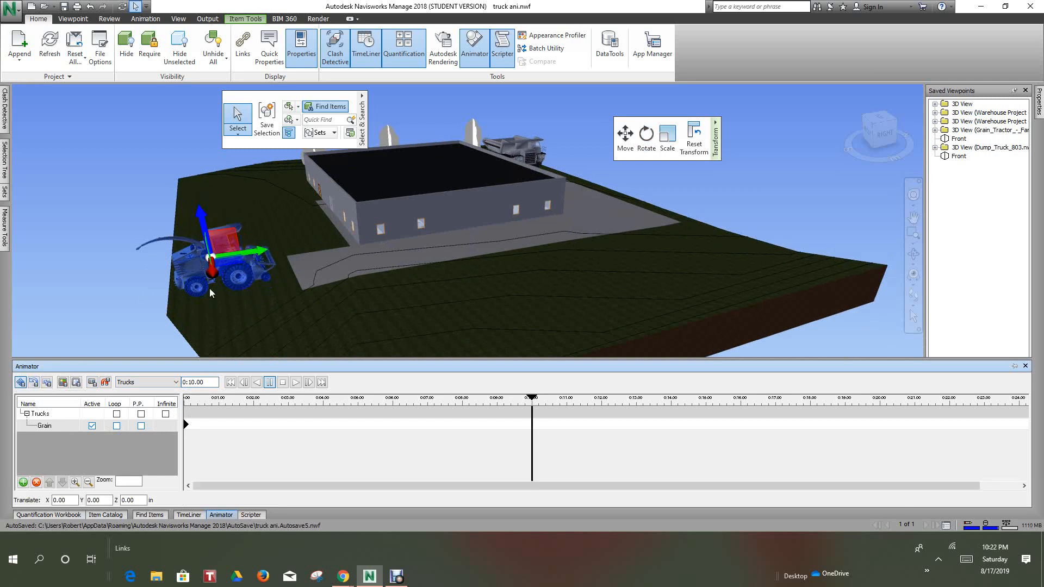
mouse_move(242, 255)
mouse_down()
mouse_move(346, 247)
mouse_move(552, 196)
mouse_up()
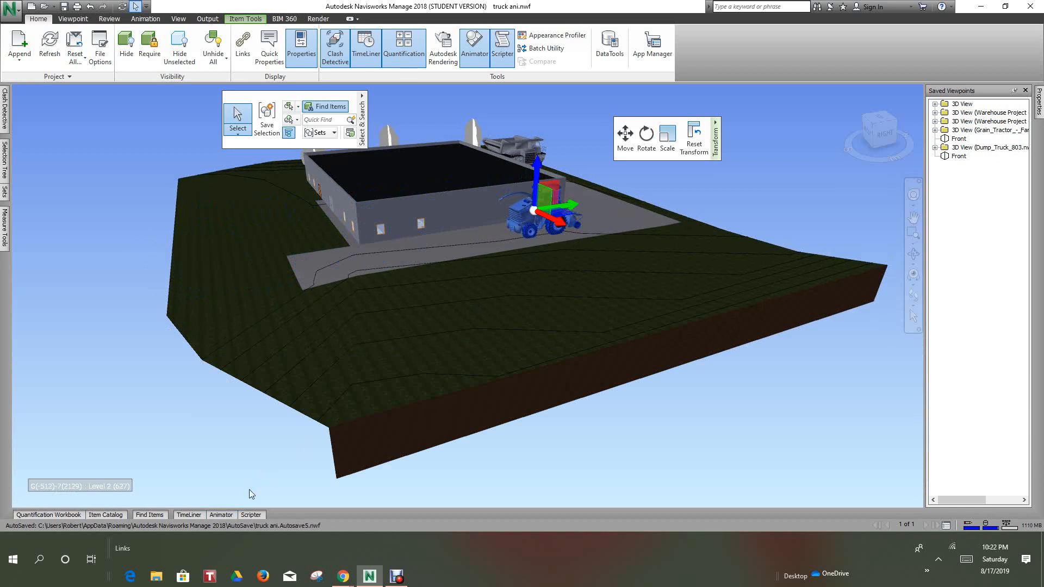
Capture Grain's second keyframe at 0:10 and deselect the tractor
click(226, 515)
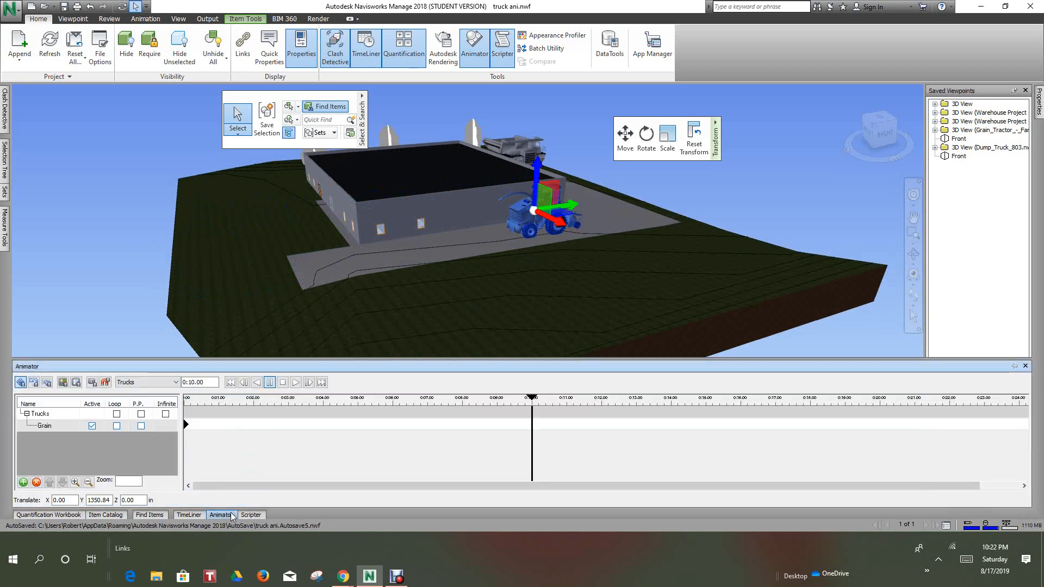
click(93, 383)
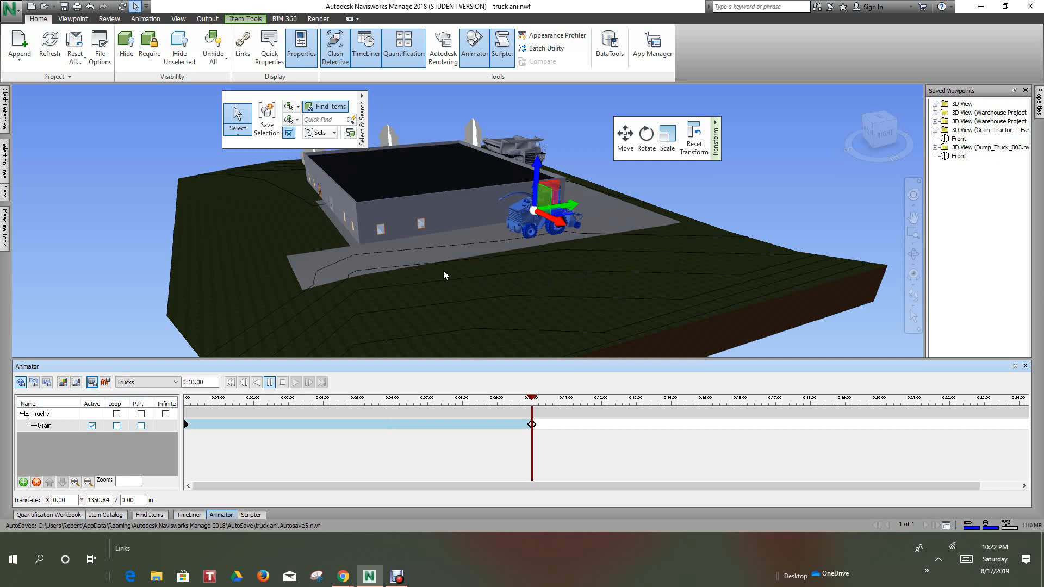
key(Escape)
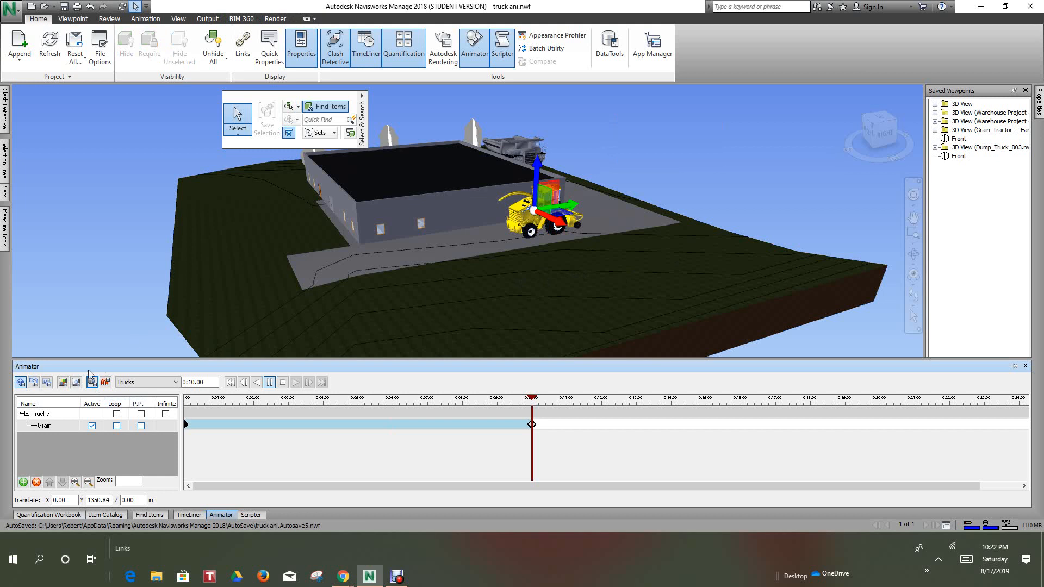
Turn off Translate, rewind to the start and play the Grain animation through
click(21, 383)
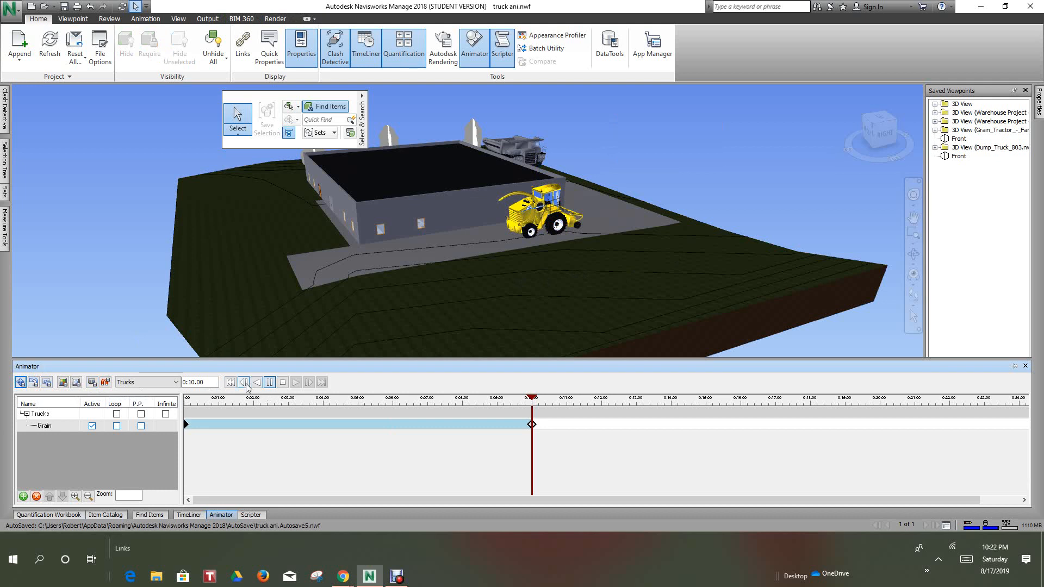
click(284, 384)
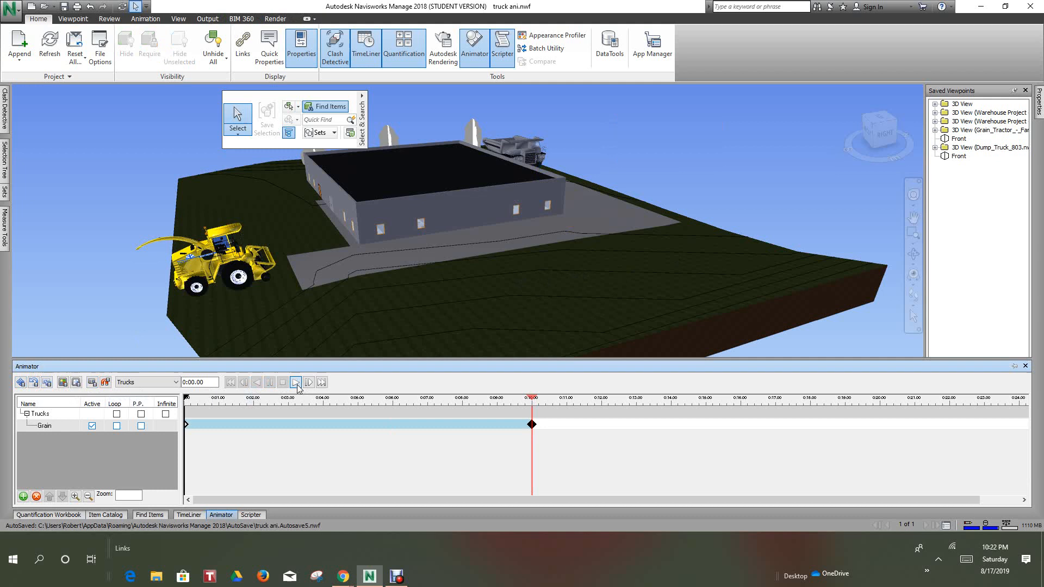
click(295, 382)
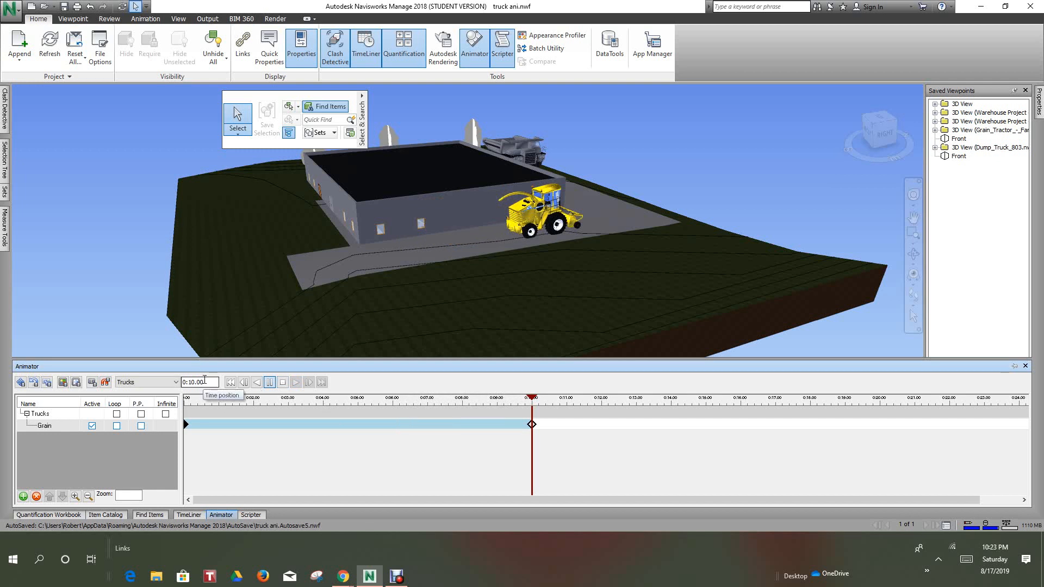
Set the scene time position to 0:08.00
drag(205, 380, 184, 382)
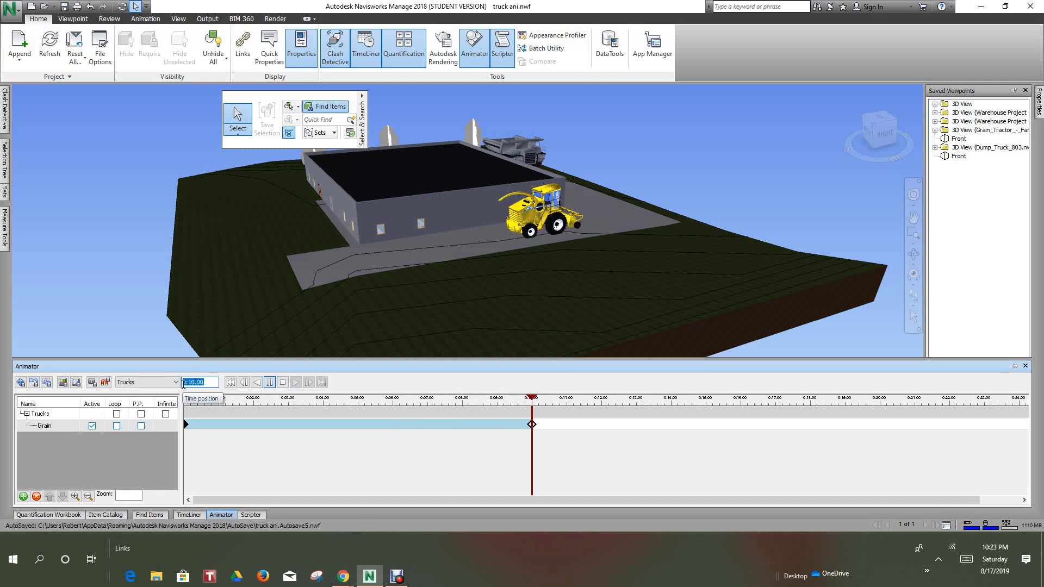
text(3)
key(Return)
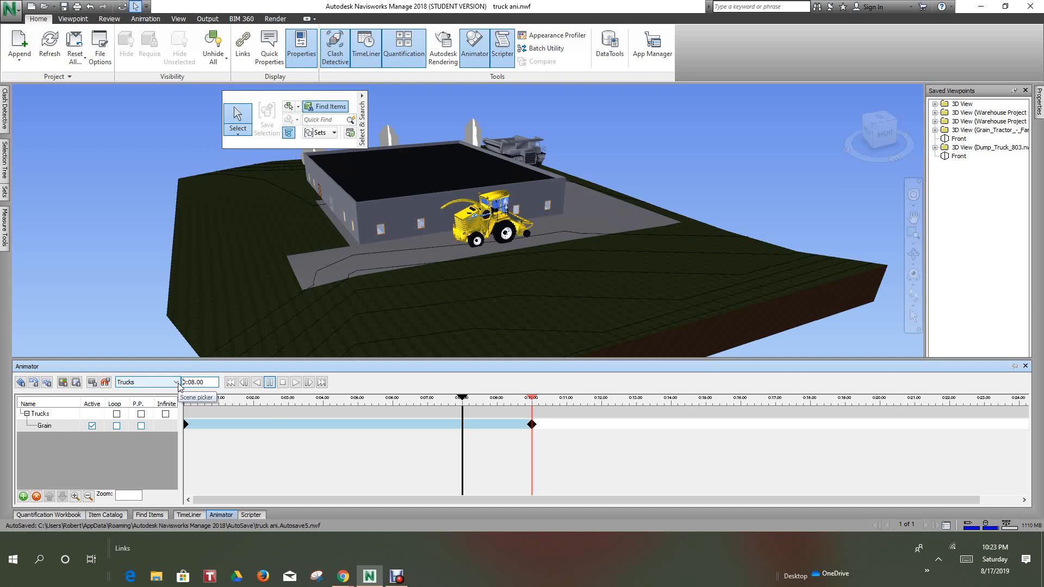
Select Dump_Truck_803.nwc in the Selection Tree and pick the Trucks scene in the Animator
click(6, 164)
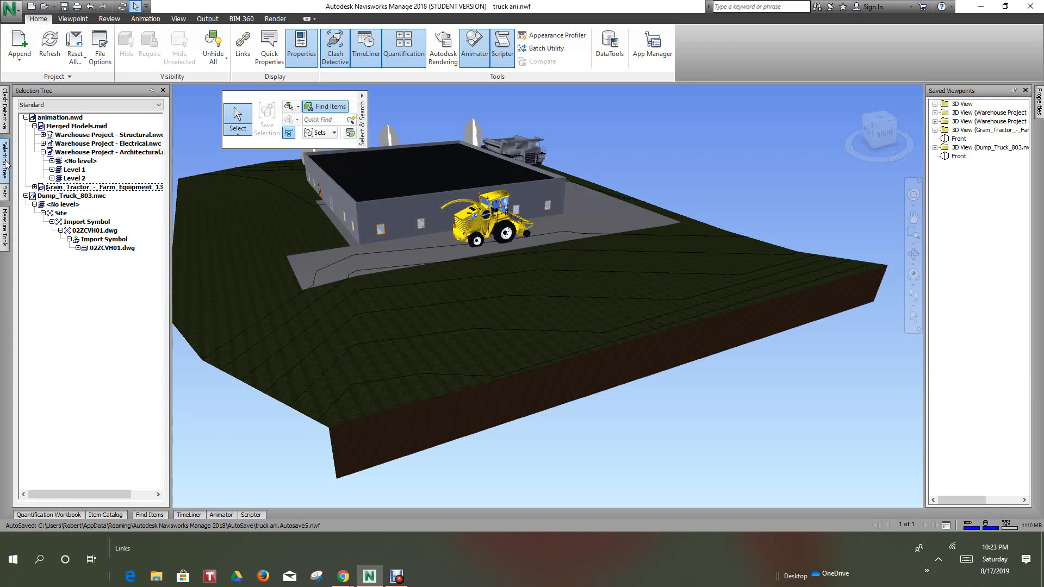
click(72, 196)
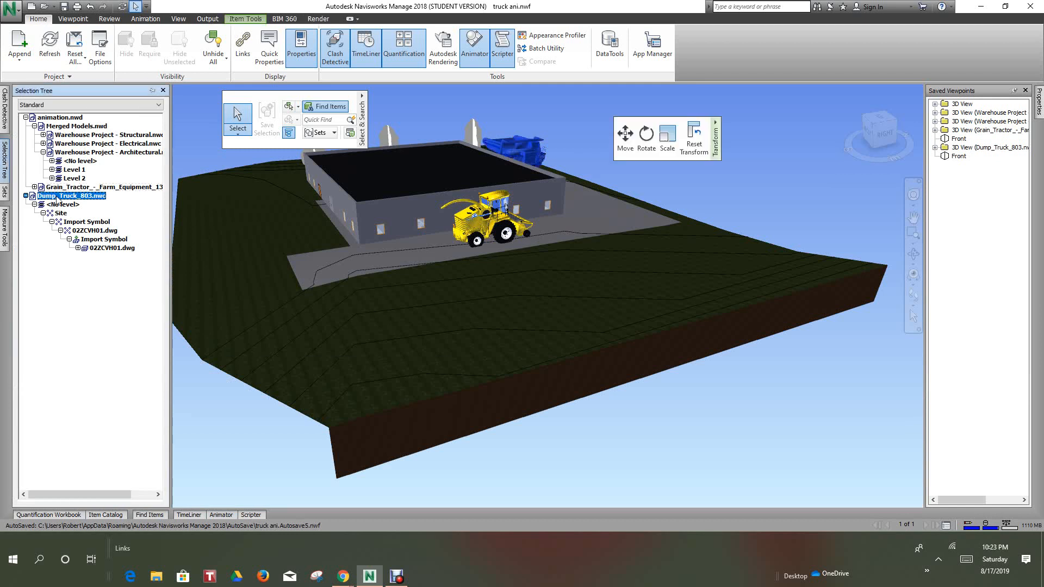
click(222, 516)
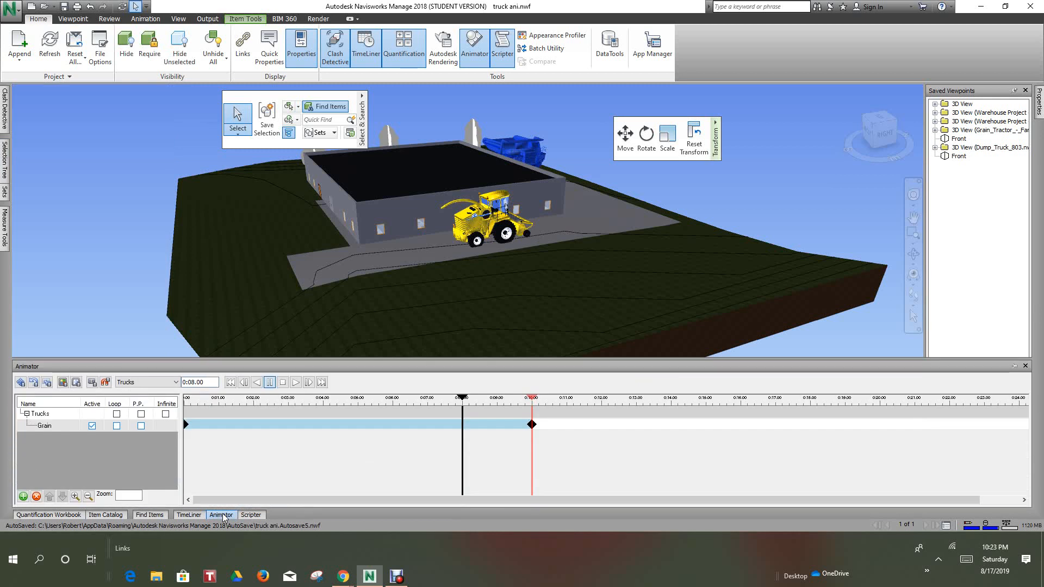
click(48, 417)
Add a 'dump' animation set from the selected truck and capture its keyframe at 0:08
right_click(48, 416)
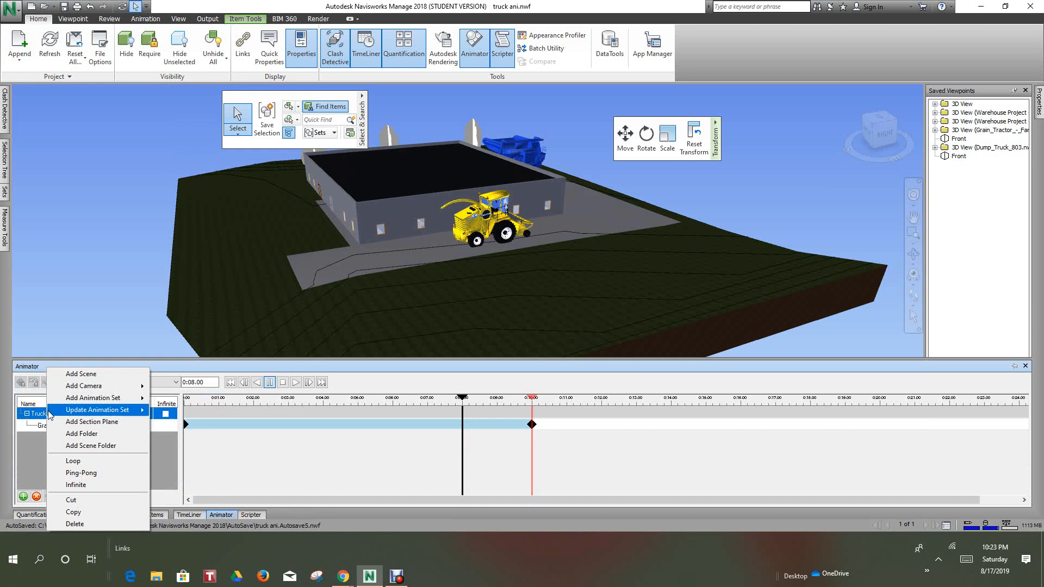
mouse_move(93, 398)
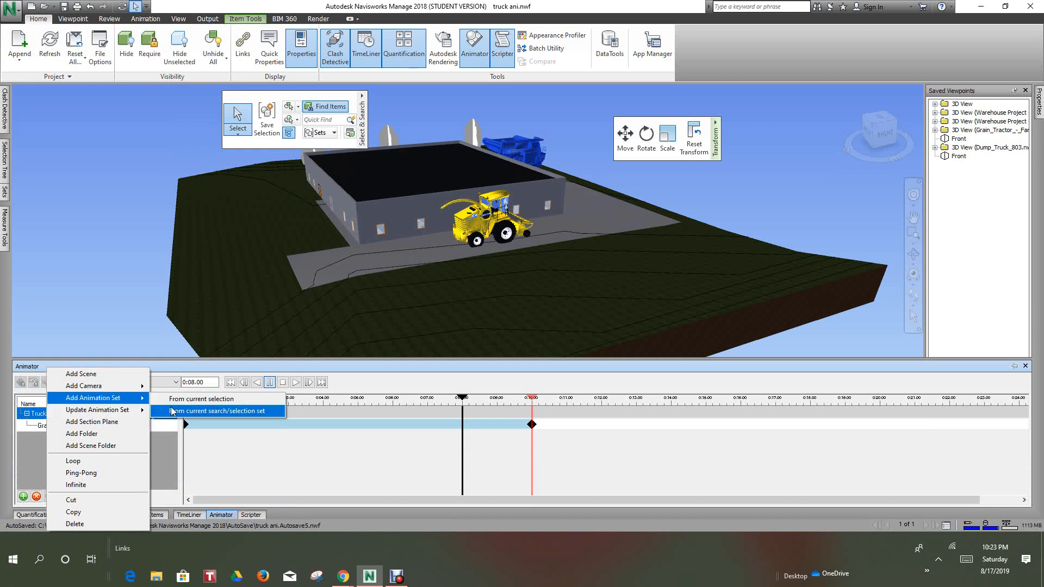
click(183, 400)
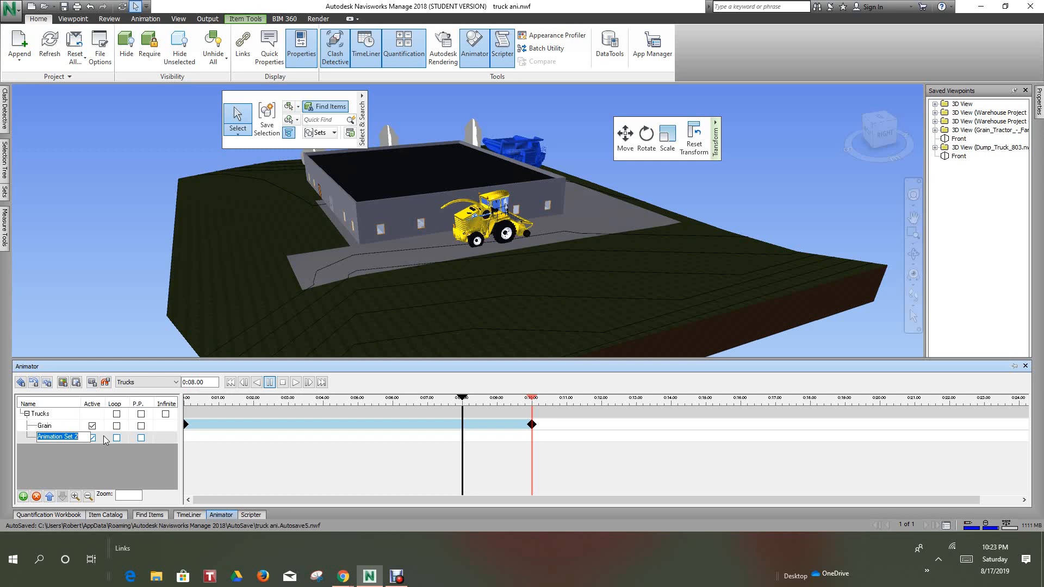
text(dump)
key(Return)
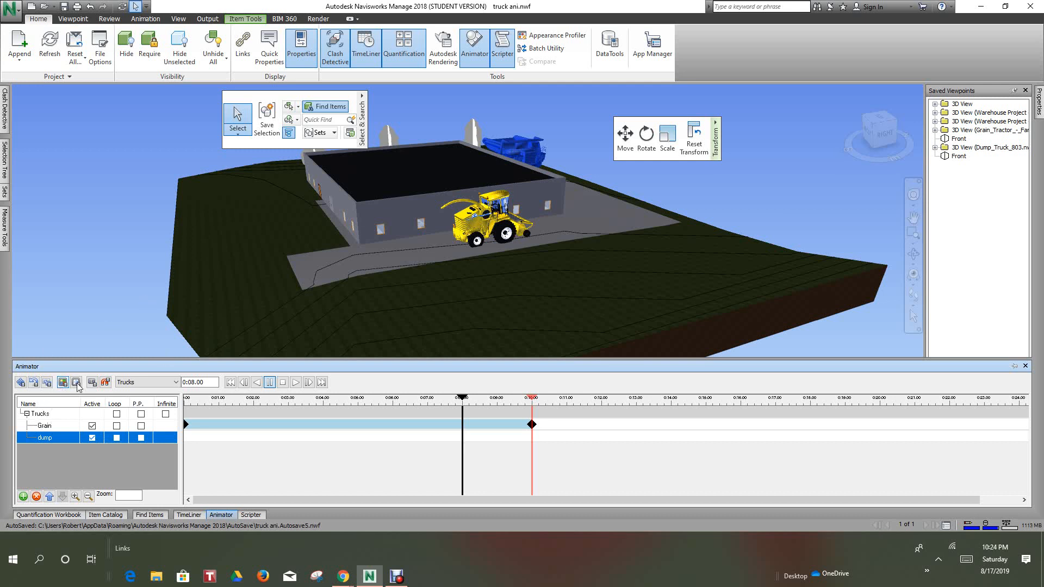
click(93, 384)
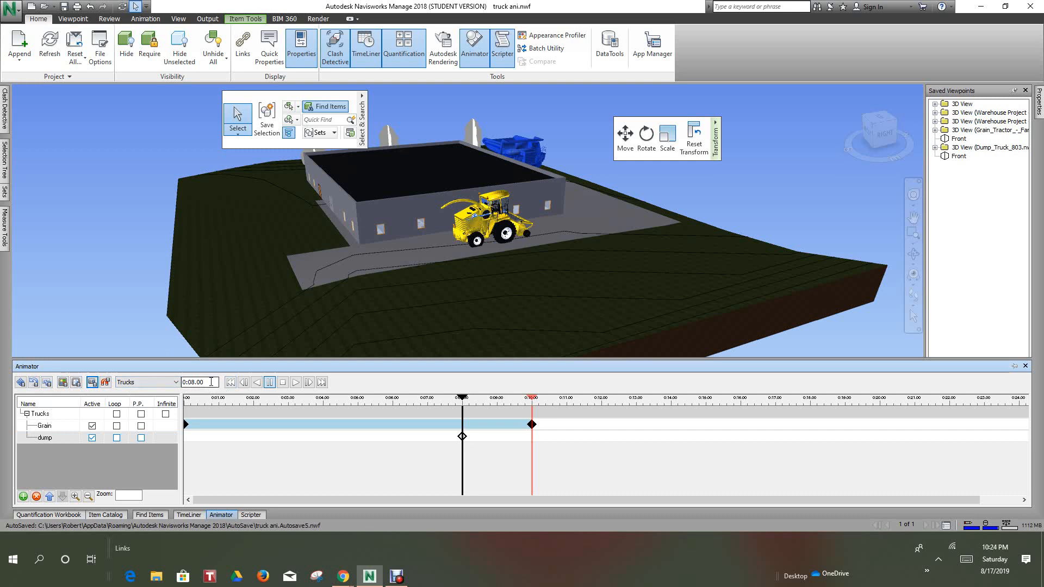
Set the time position to 0:16.00 and enable Translate for the dump set
click(211, 381)
drag(211, 382, 180, 382)
text(16)
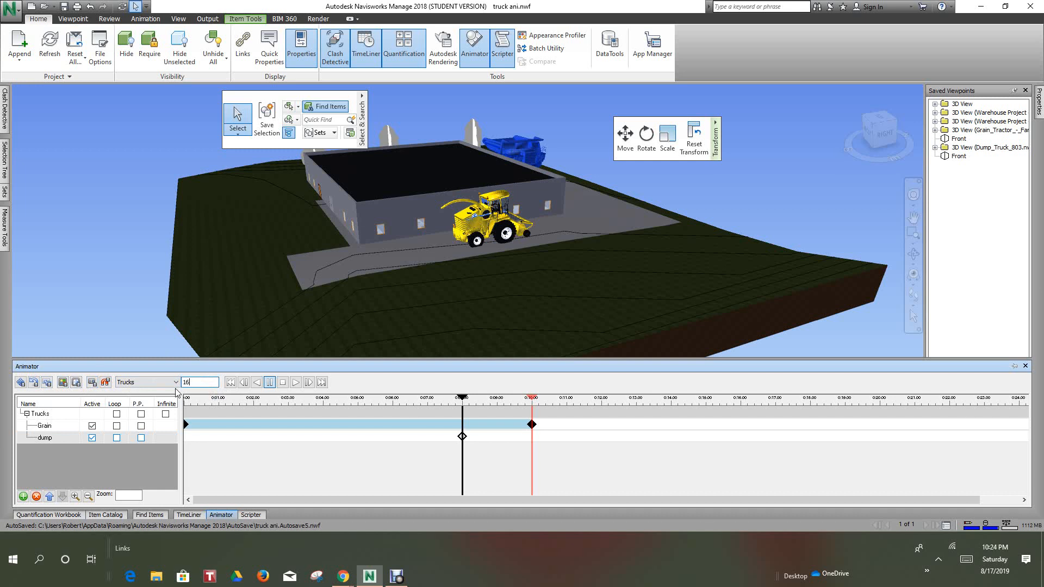
key(Return)
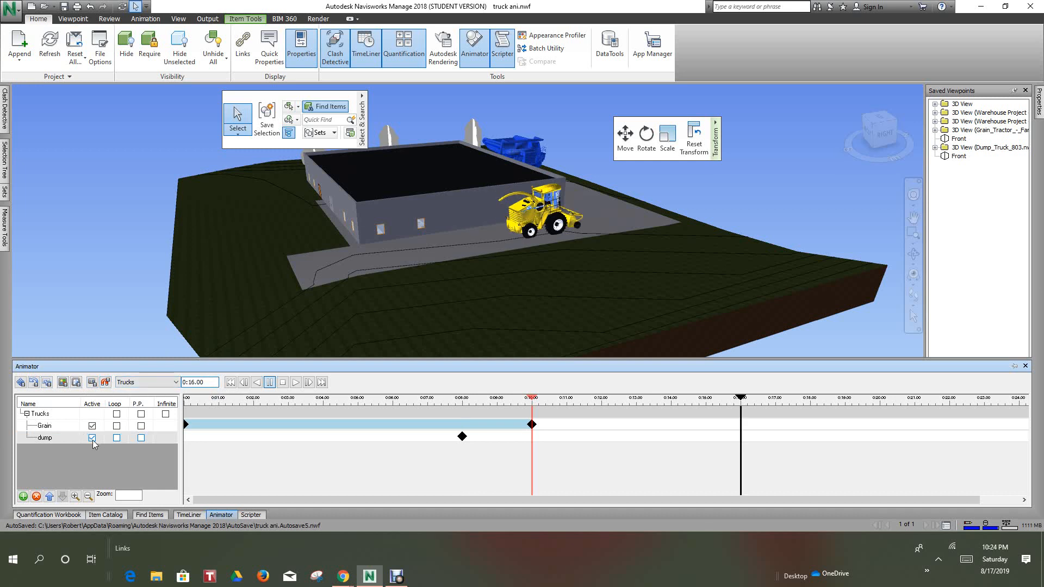
click(20, 382)
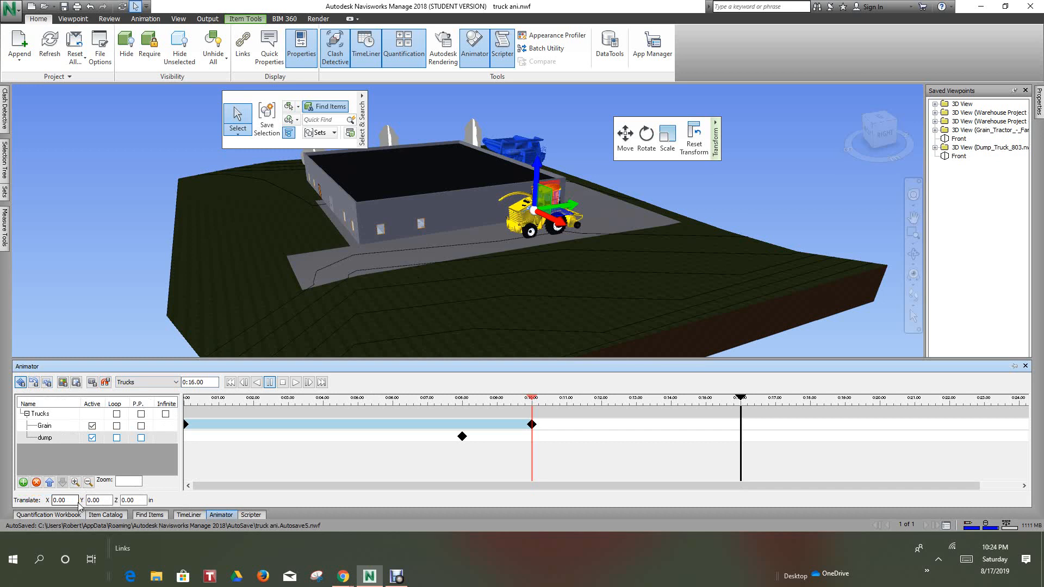
Move the dump truck to X offset 1500 and capture its keyframe at 0:16
drag(74, 501, 54, 501)
text(15)
text(0)
key(Return)
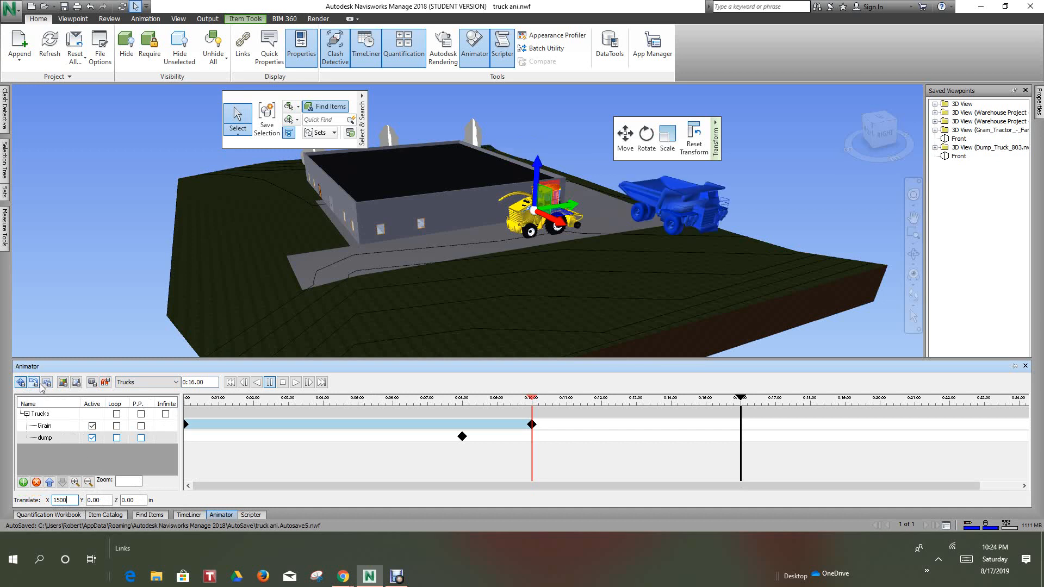
click(94, 384)
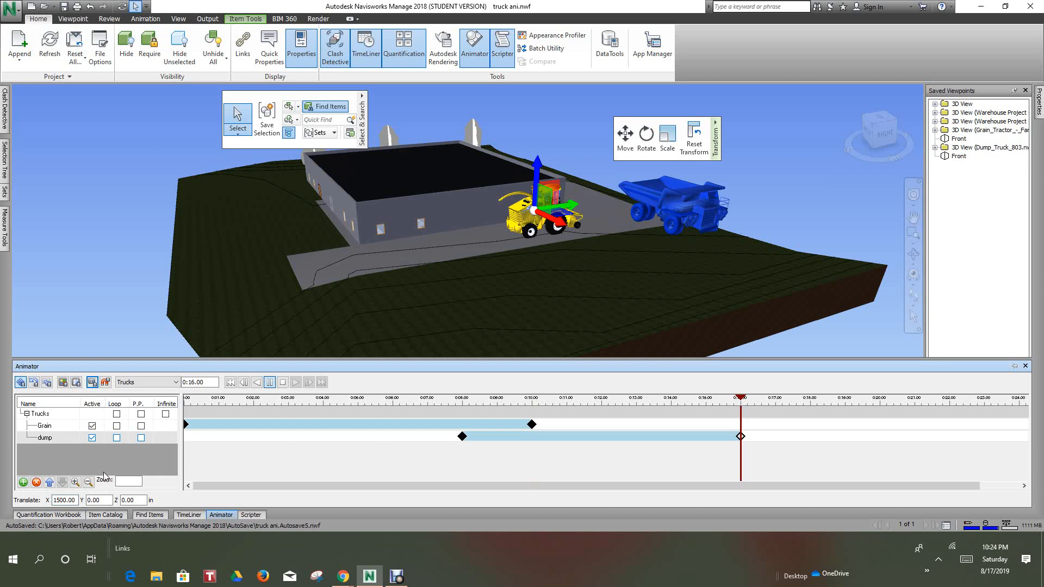
Rewind and play the Trucks scene through both truck animations, then bring the recorder forward
click(285, 385)
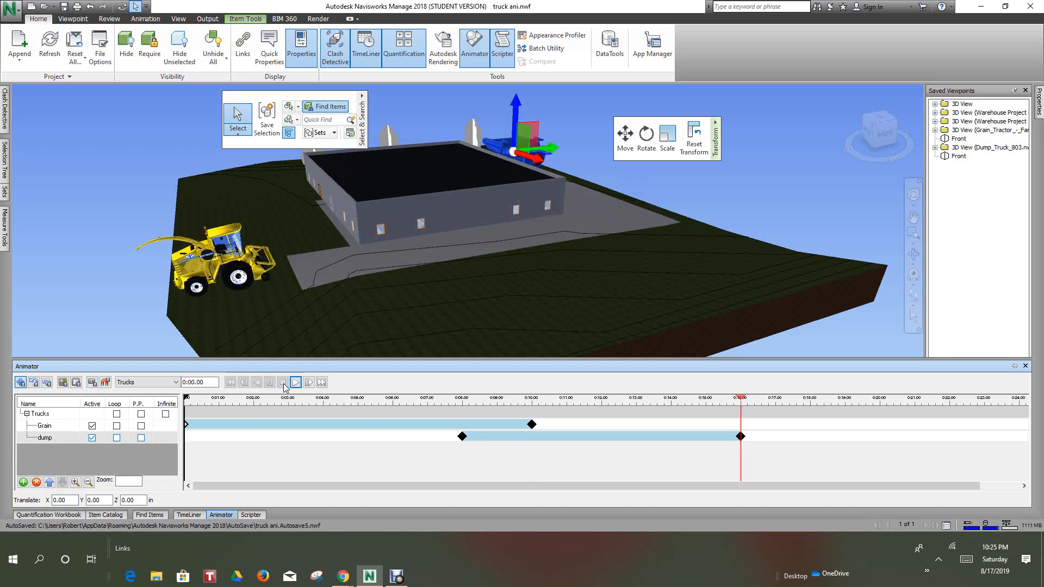
key(Escape)
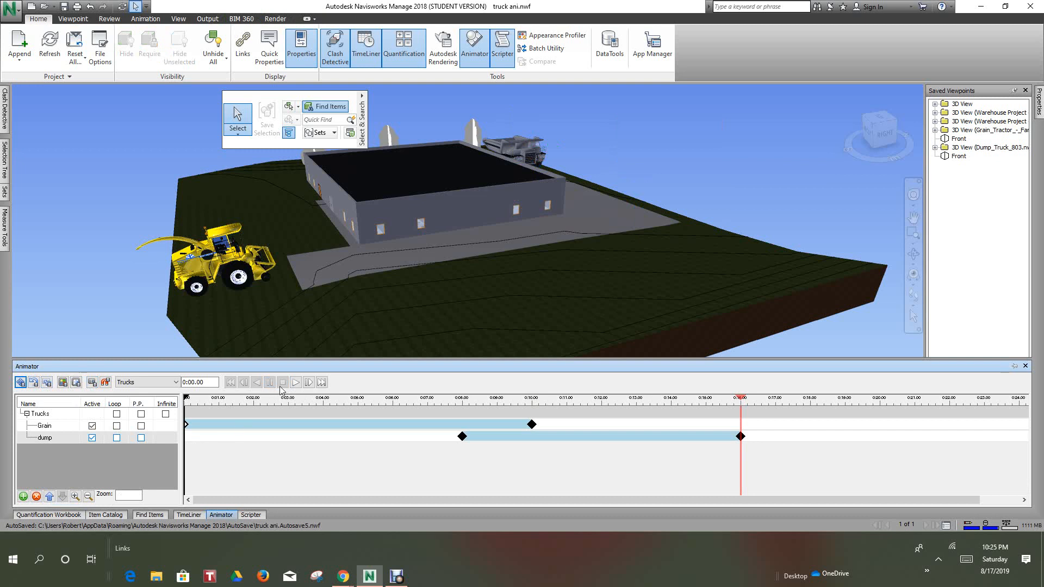
click(295, 383)
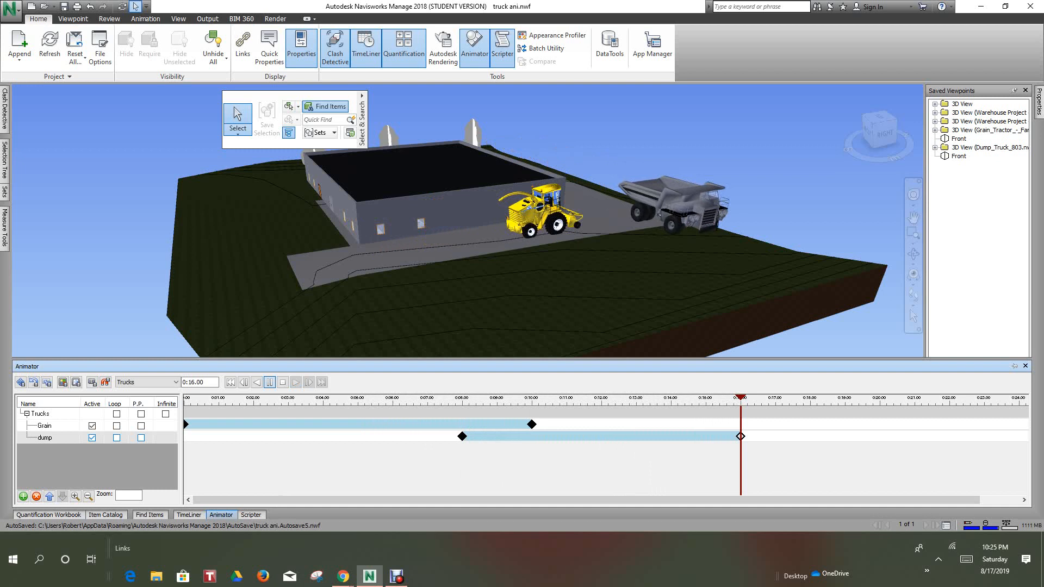
click(397, 577)
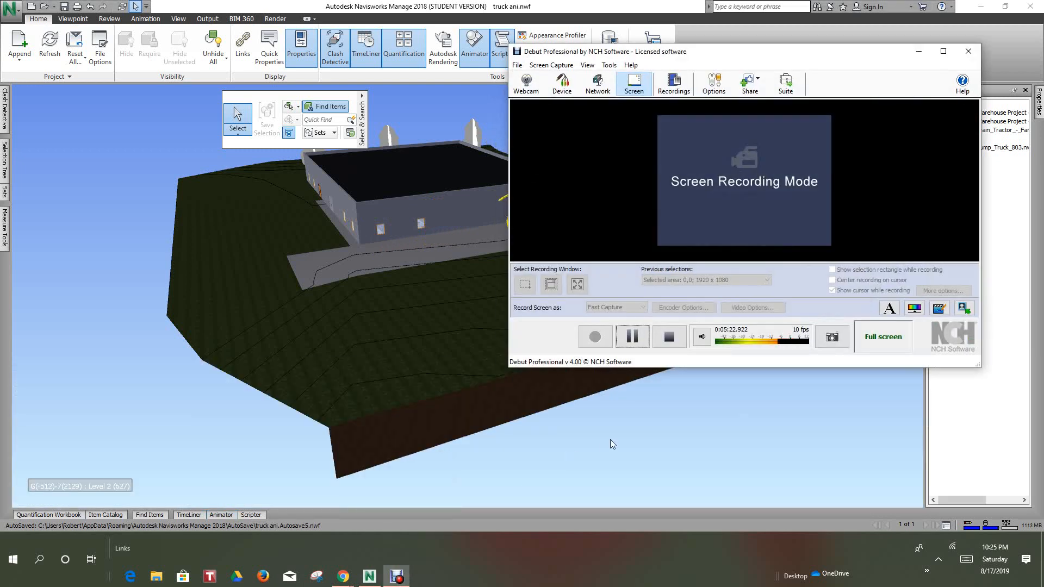